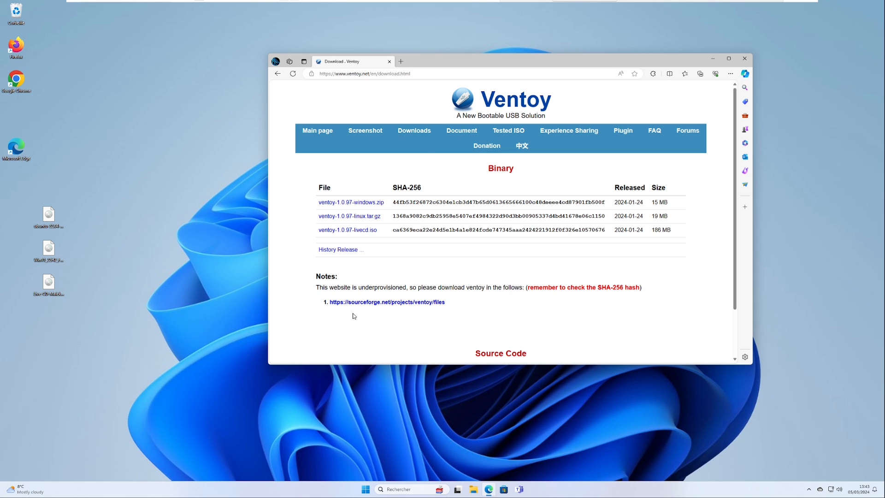
# Download ventoy-1.0.97-windows.zip from the Ventoy project's SourceForge files page.
pyautogui.click(367, 204)
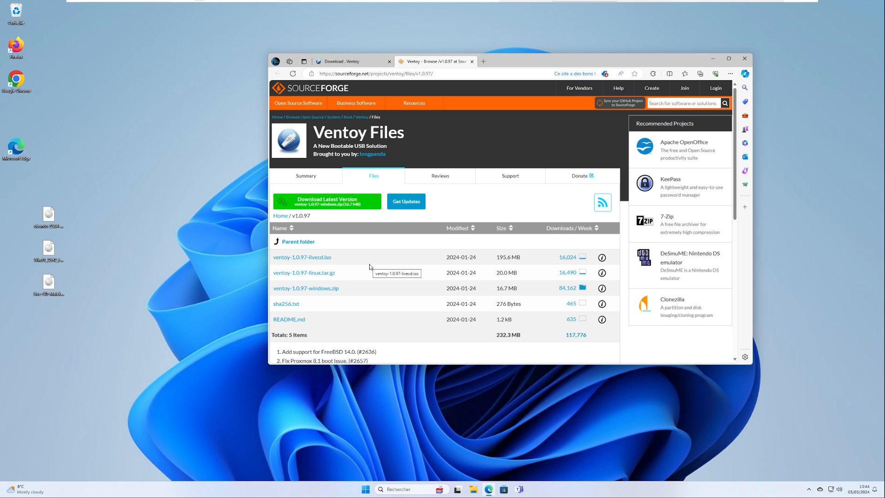
pyautogui.click(307, 289)
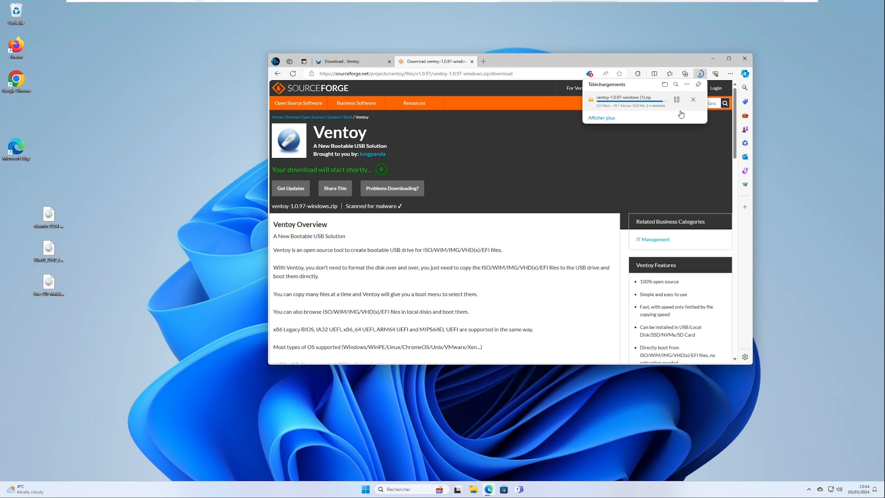
# Create a new folder named Ventoy on the desktop.
pyautogui.click(133, 223)
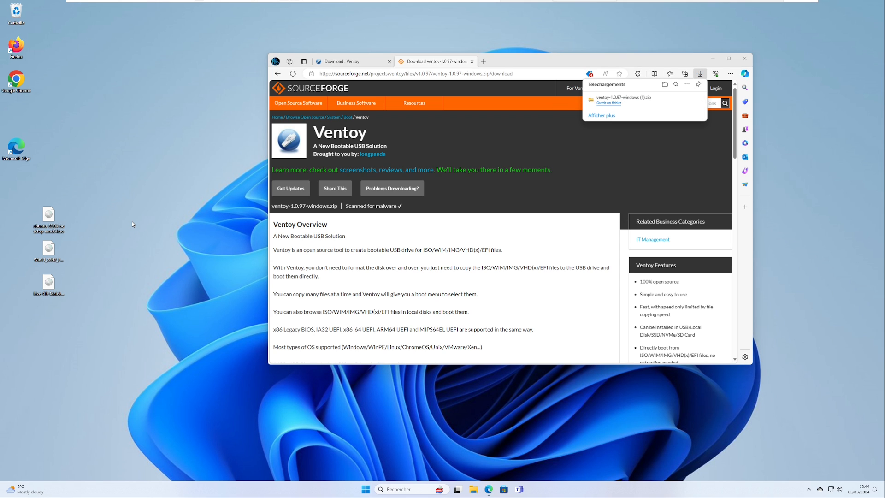
pyautogui.rightClick(157, 296)
pyautogui.moveTo(166, 275)
pyautogui.click(253, 277)
pyautogui.write('Ve')
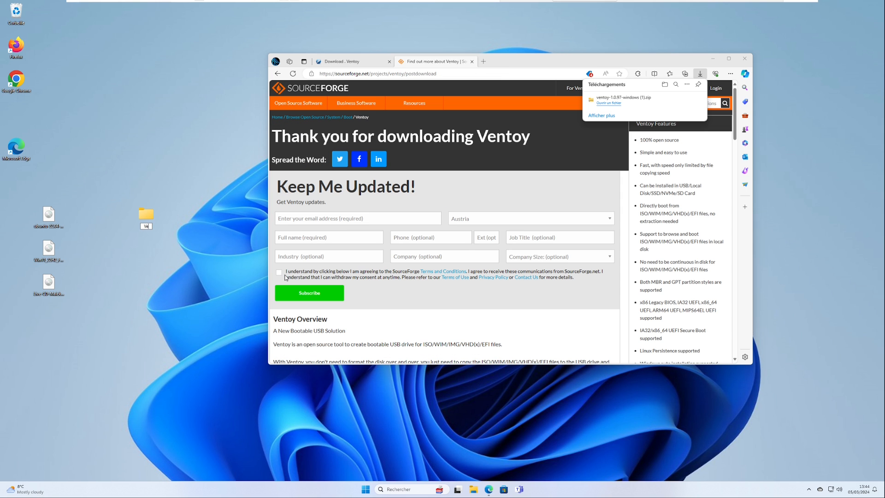
pyautogui.write('rtoy')
pyautogui.press('Return')
# Open the downloaded Ventoy archive and copy all its files and folders into the Ventoy folder on the desktop.
pyautogui.click(623, 98)
pyautogui.click(713, 59)
pyautogui.hotkey('ctrl', 'a')
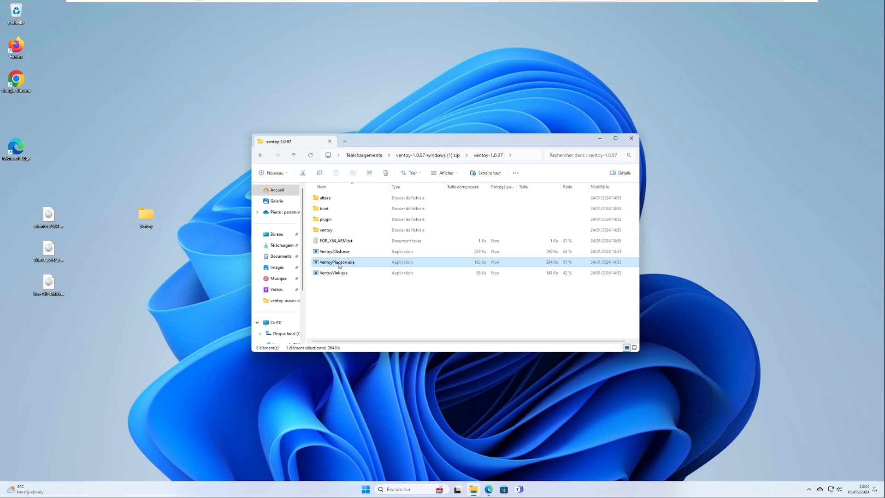
pyautogui.moveTo(363, 256); pyautogui.dragTo(146, 217)
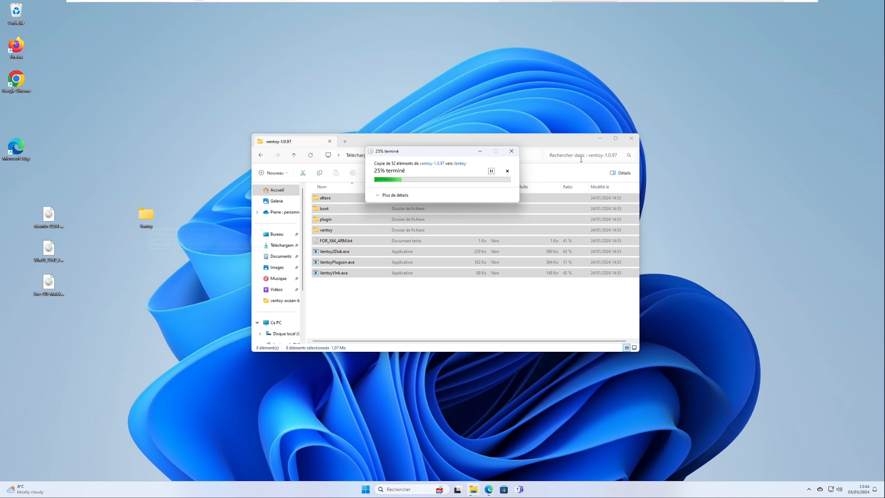
pyautogui.click(631, 139)
# Run Ventoy2Disk.exe from the desktop's Ventoy folder and allow it to make changes to the computer.
pyautogui.moveTo(145, 221); pyautogui.dragTo(444, 252)
pyautogui.doubleClick(444, 252)
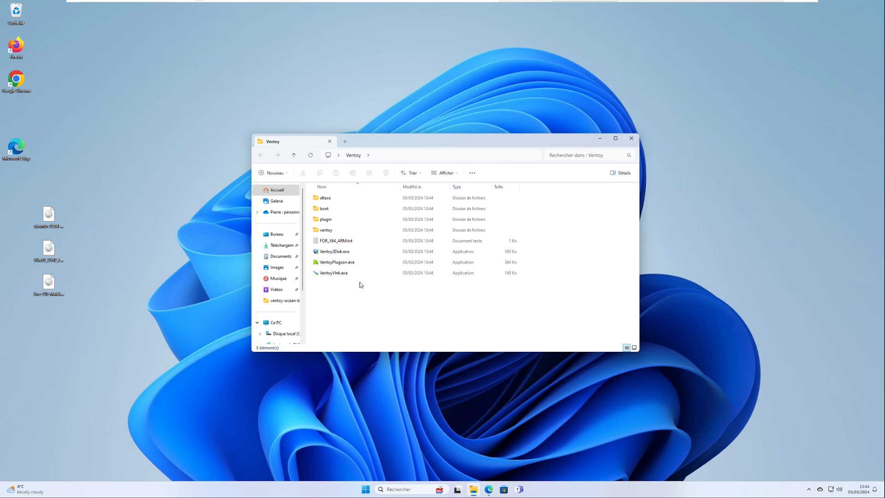
pyautogui.doubleClick(341, 253)
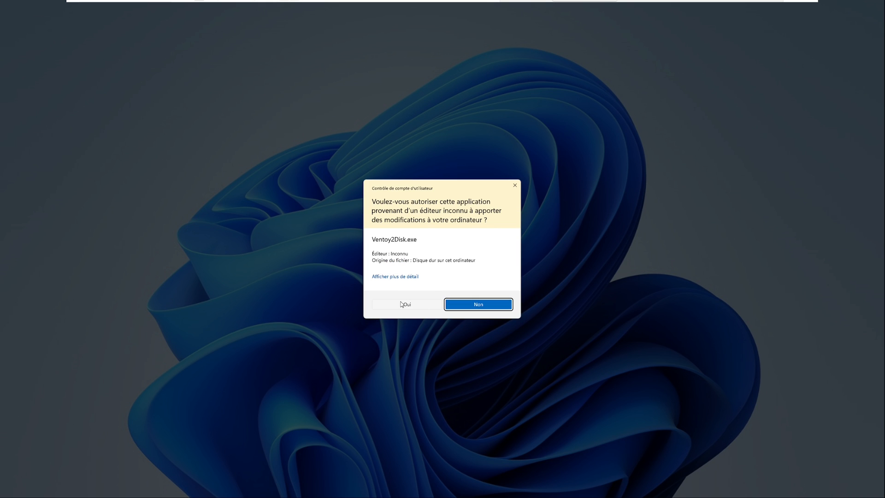
pyautogui.click(406, 305)
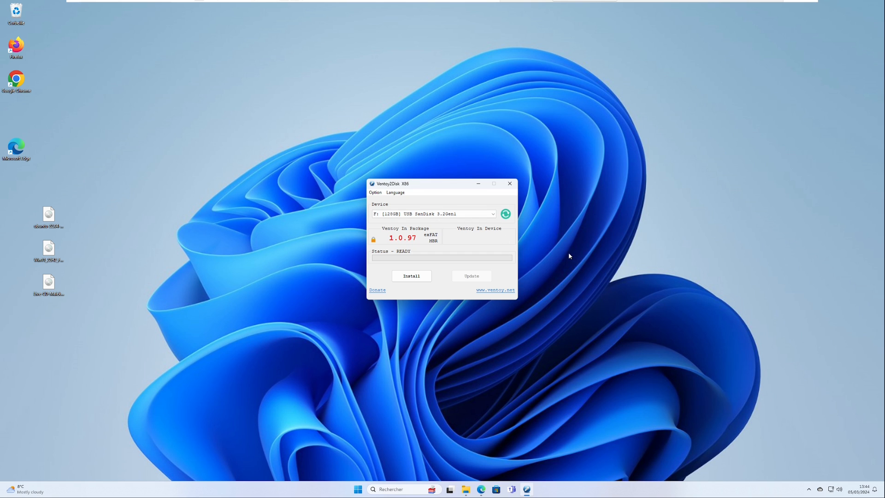
# Set the Ventoy2Disk interface language to French (Français).
pyautogui.click(395, 192)
pyautogui.click(405, 188)
pyautogui.click(391, 192)
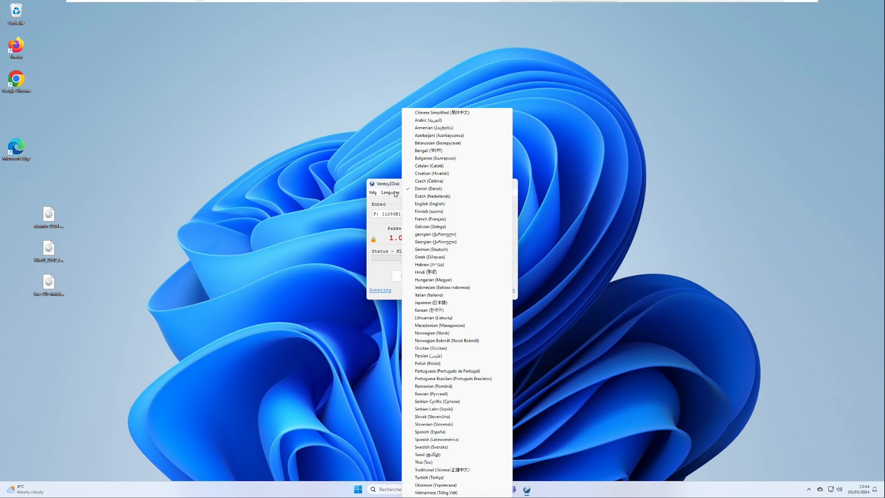
pyautogui.click(457, 219)
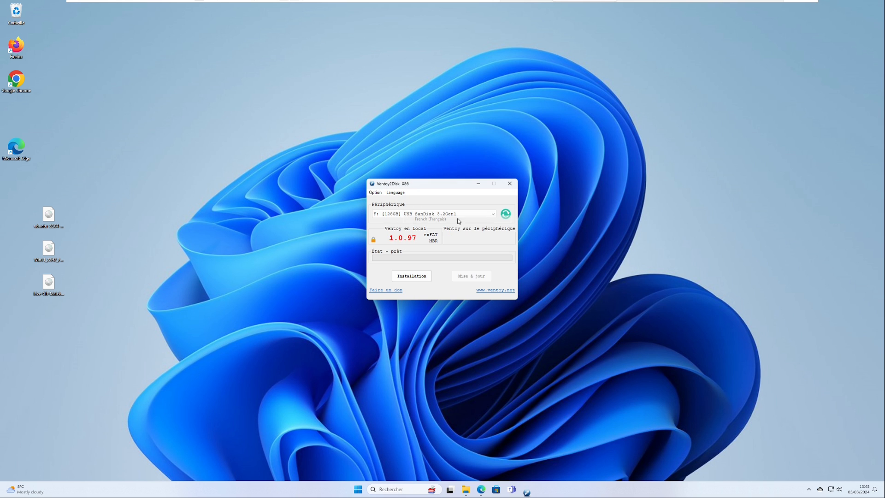
# Set the partition type for the Ventoy installation to GPT.
pyautogui.click(377, 195)
pyautogui.moveTo(387, 209)
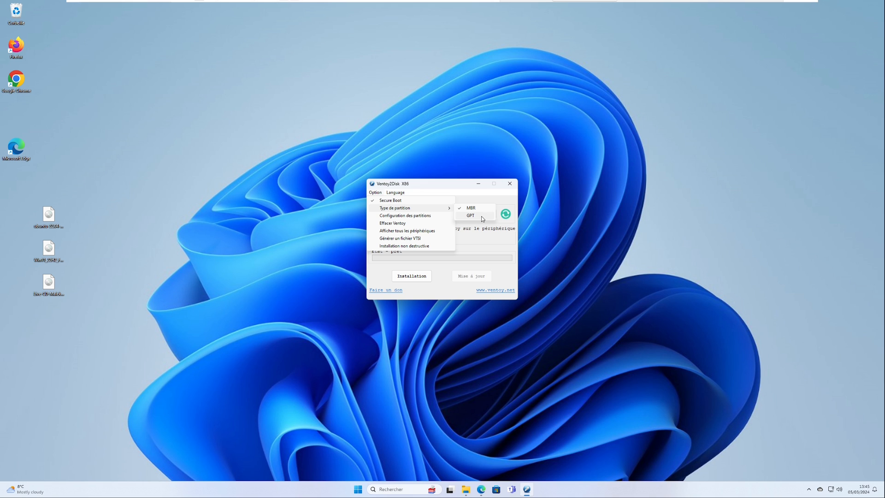
pyautogui.click(482, 218)
pyautogui.click(375, 192)
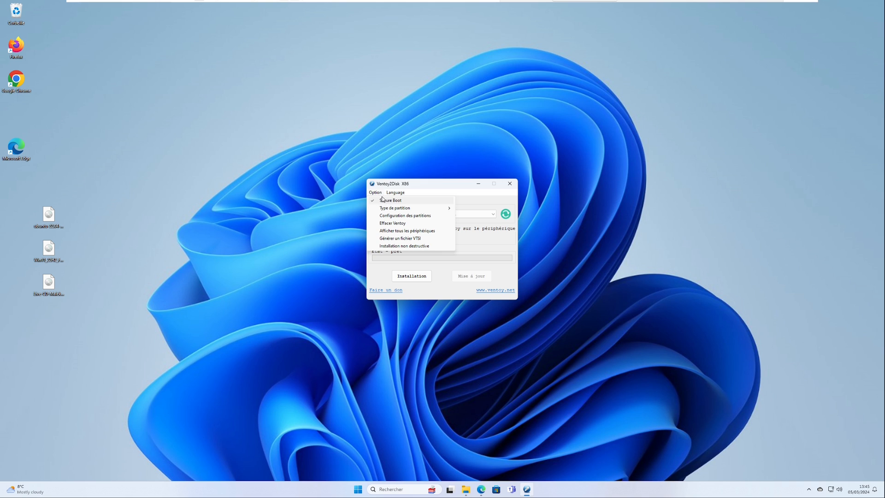
pyautogui.click(376, 192)
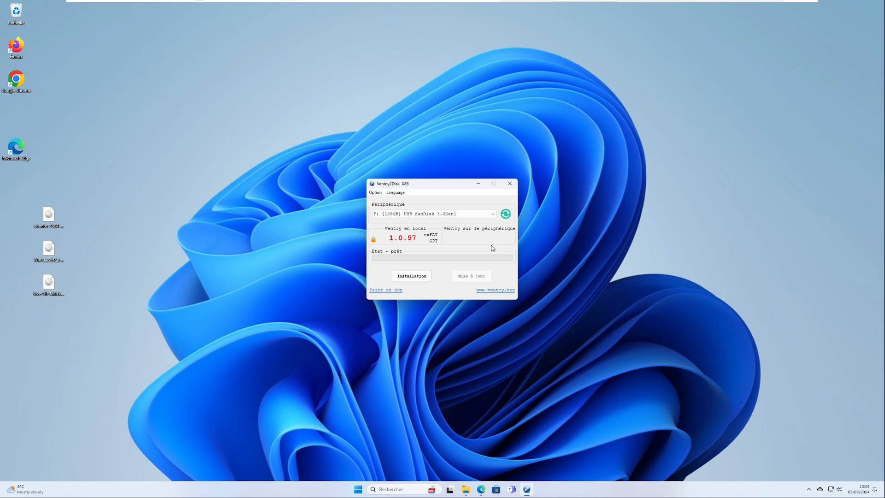
# Refresh the device list and choose the F: [128GB] USB SanDisk 3.2Gen1 drive as the target device.
pyautogui.click(469, 215)
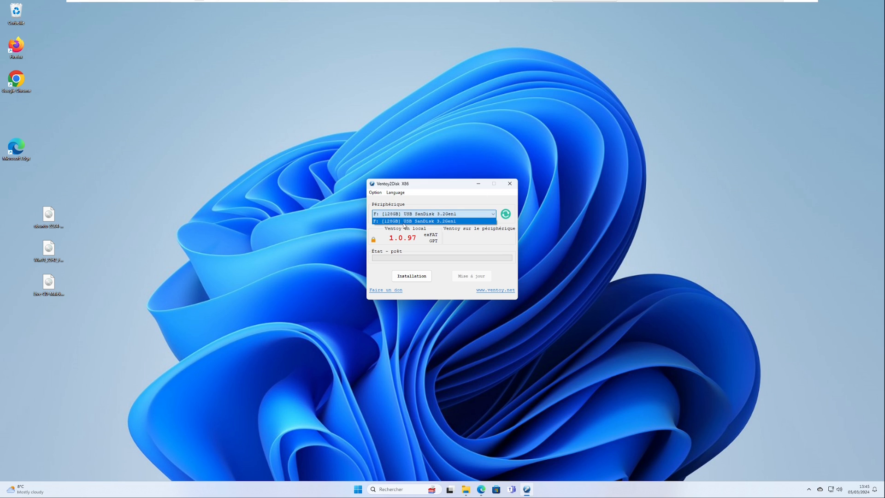
pyautogui.click(446, 212)
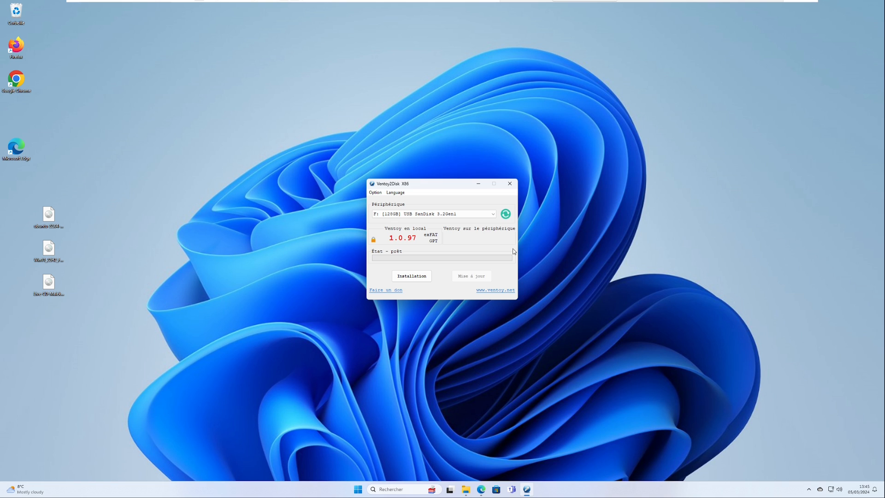
pyautogui.click(505, 215)
pyautogui.click(425, 216)
pyautogui.click(425, 222)
# Install Ventoy on the selected USB drive, accepting the formatting warnings, and close Ventoy2Disk.
pyautogui.click(409, 279)
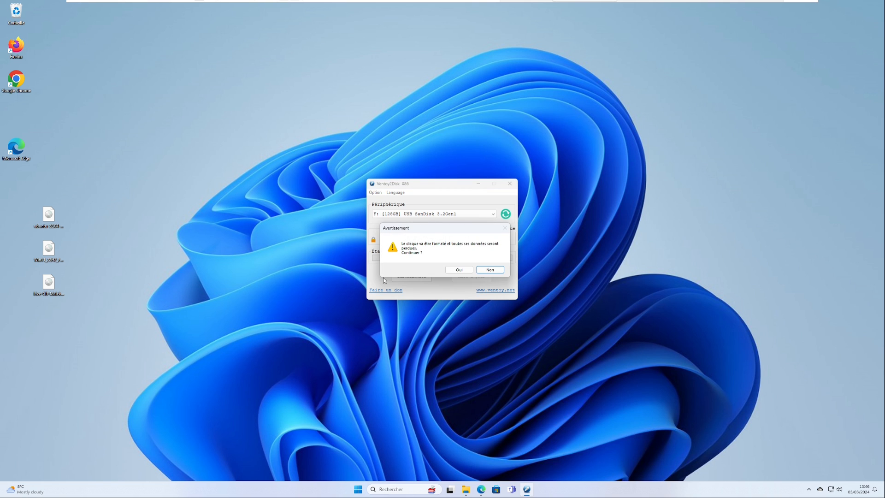
pyautogui.click(459, 270)
pyautogui.click(469, 271)
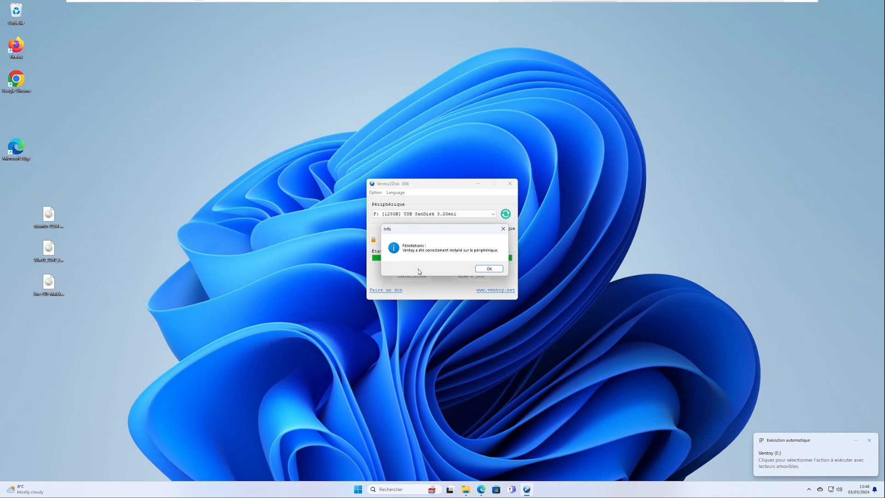
pyautogui.click(489, 269)
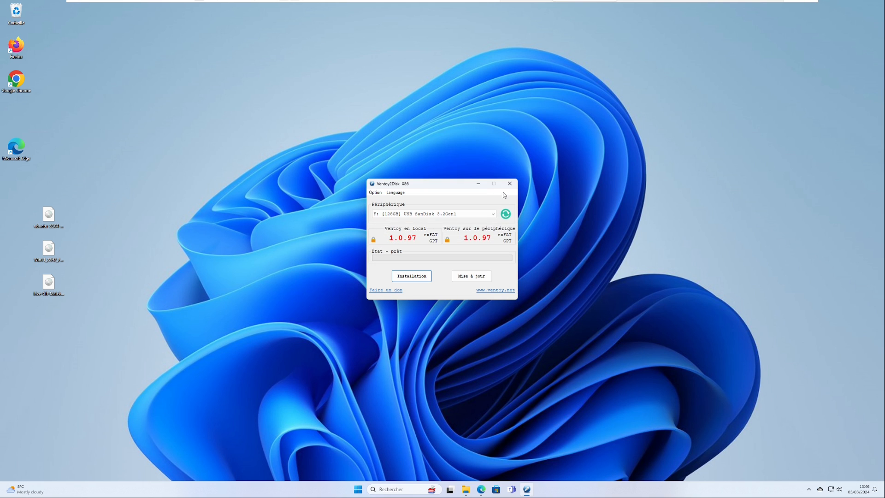
pyautogui.click(509, 184)
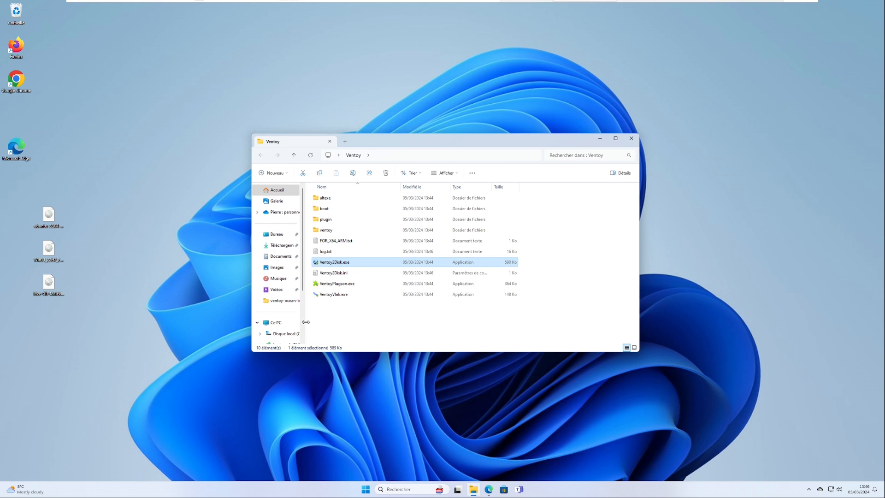
# Open the Ventoy (E:) drive in an enlarged window and copy the three ISO files from the desktop onto it.
pyautogui.scroll(-2, 306, 323)
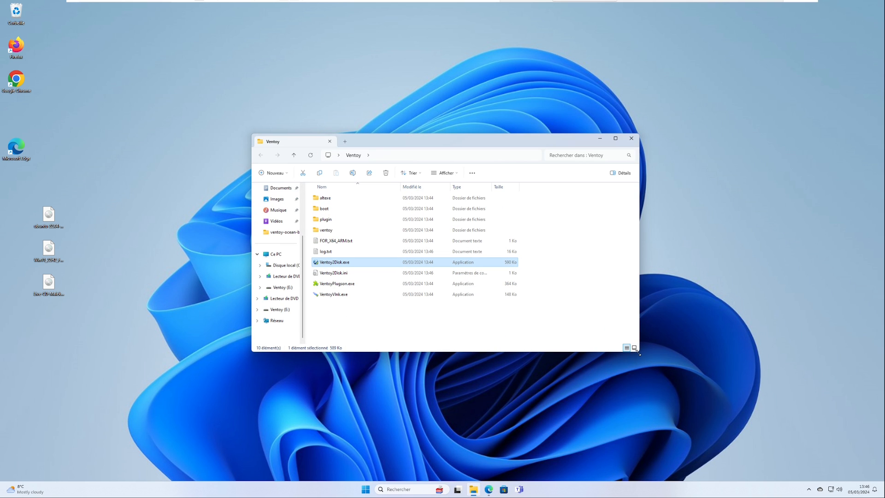
pyautogui.moveTo(639, 352); pyautogui.dragTo(715, 386)
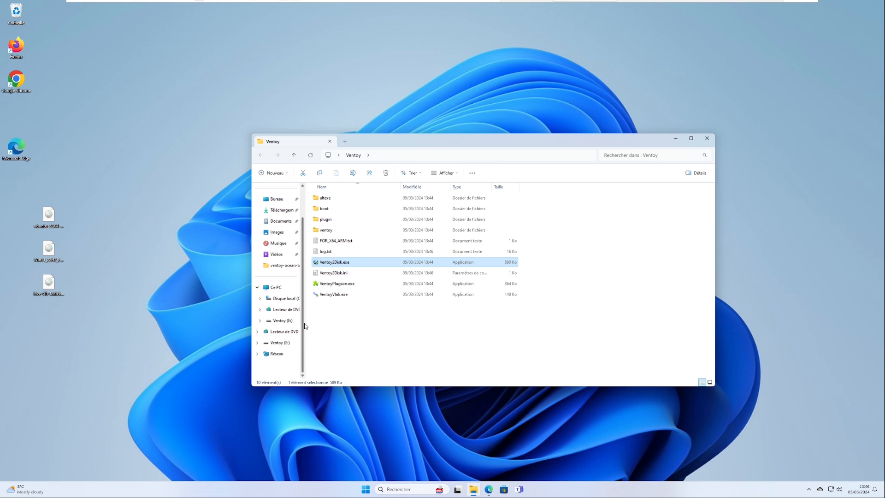
pyautogui.click(281, 320)
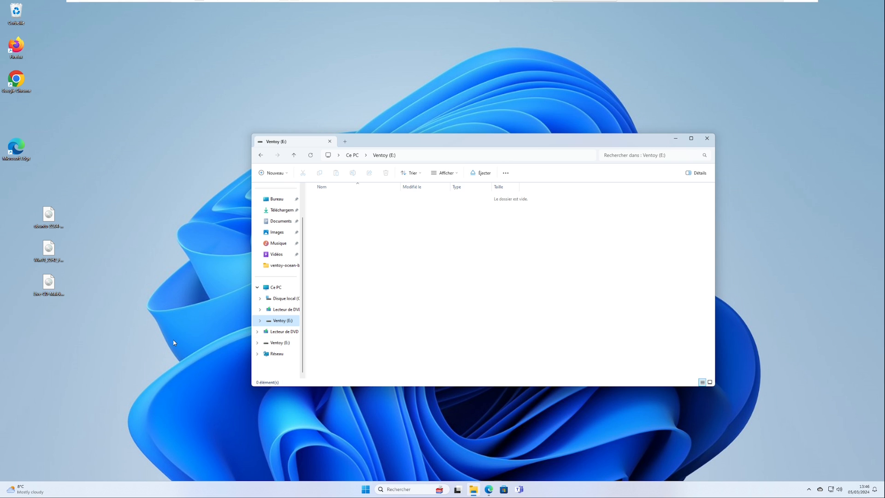
pyautogui.moveTo(153, 348); pyautogui.dragTo(2, 156)
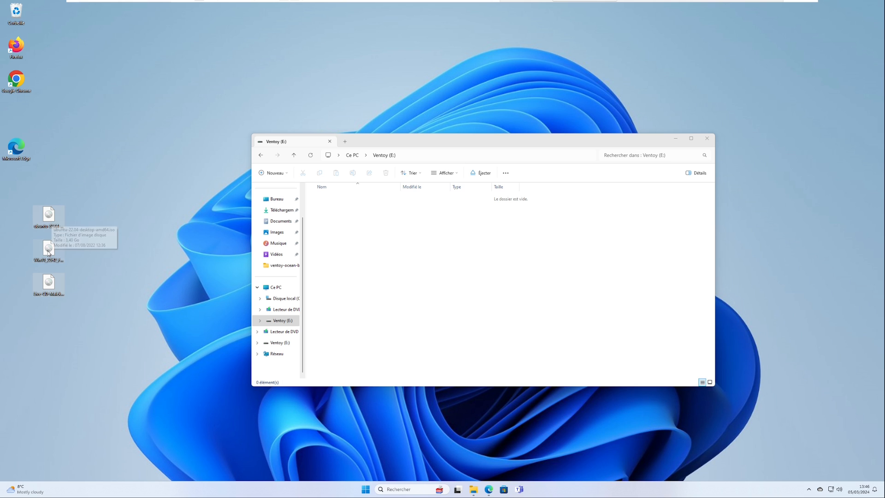
pyautogui.moveTo(50, 286); pyautogui.dragTo(423, 308)
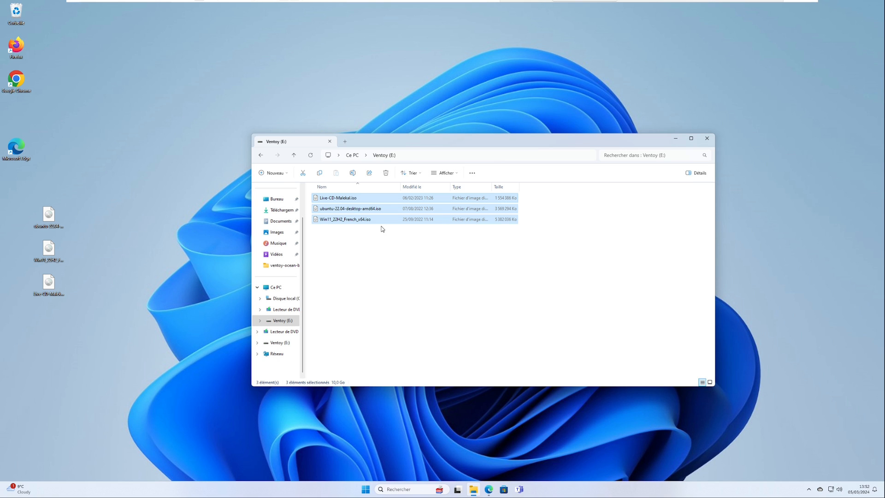
# Rename the Ubuntu image on the Ventoy drive to ubuntu-22.04.iso.
pyautogui.click(383, 210)
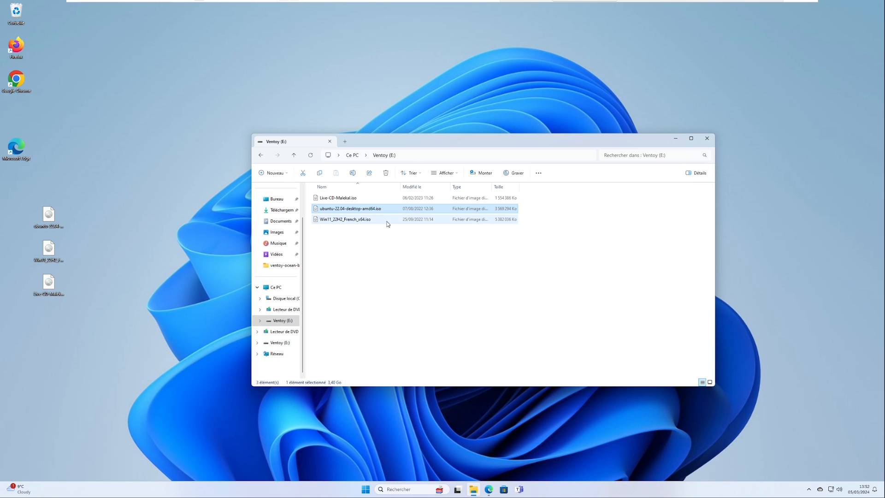
pyautogui.press('F2')
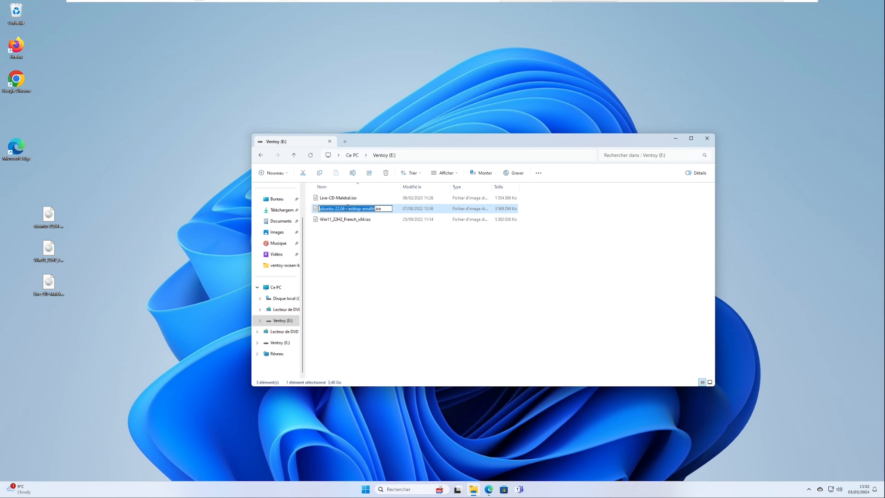
pyautogui.moveTo(344, 209); pyautogui.dragTo(375, 209)
pyautogui.press('Delete')
# Rename the Windows 11 image on the Ventoy drive to Windows-11-22H2.iso.
pyautogui.press('Tab')
pyautogui.write('Win')
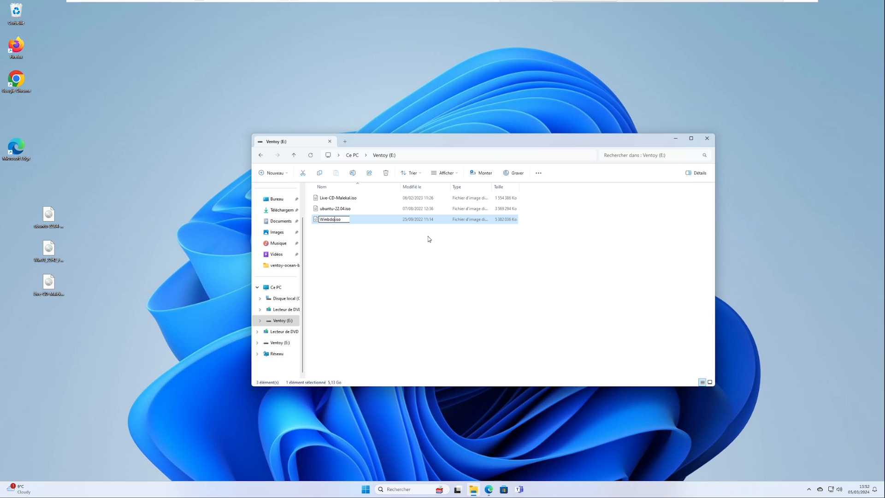
pyautogui.write('dows-11-22H2')
pyautogui.press('Return')
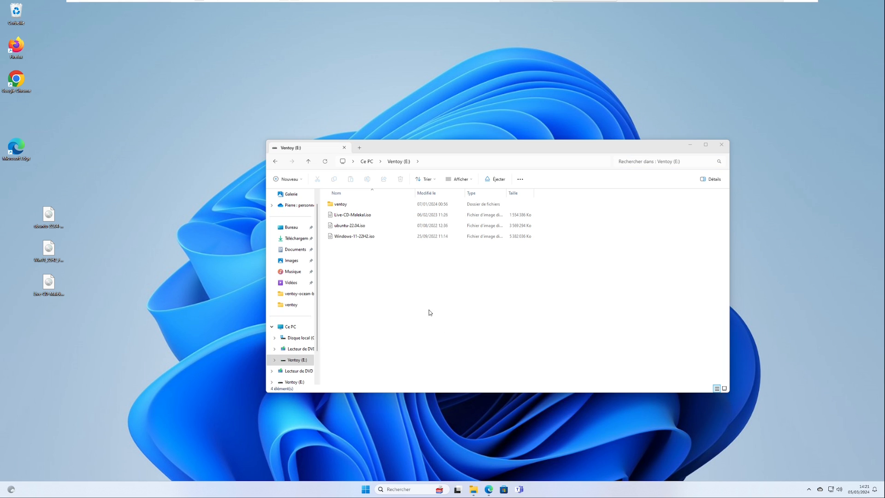
pyautogui.click(371, 239)
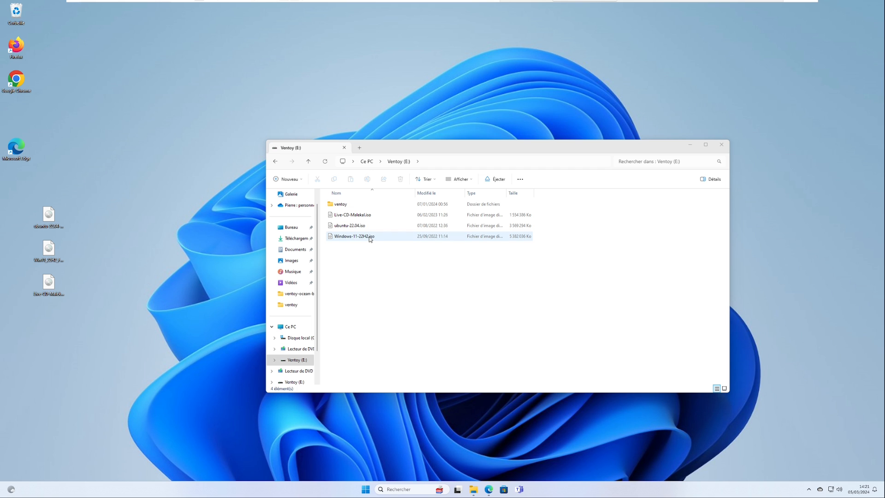
pyautogui.click(370, 215)
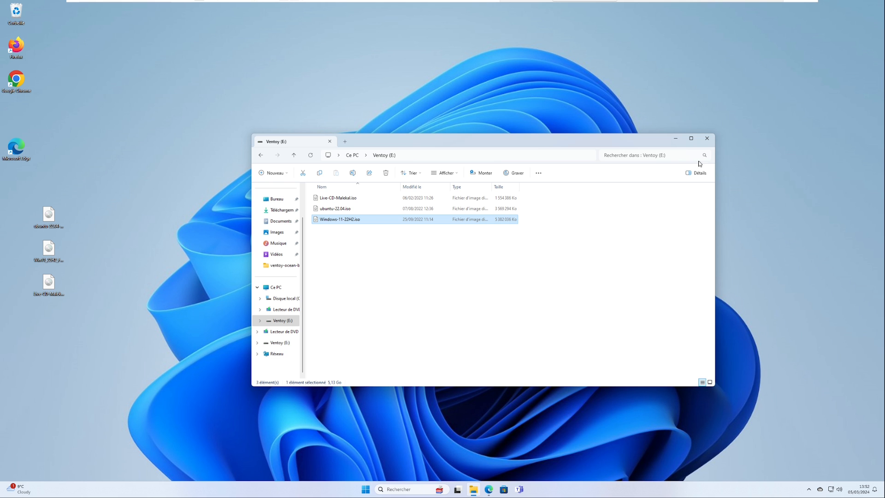
# Close the Ventoy drive window and restart the computer.
pyautogui.click(707, 138)
pyautogui.rightClick(365, 489)
pyautogui.moveTo(377, 463)
pyautogui.click(427, 453)
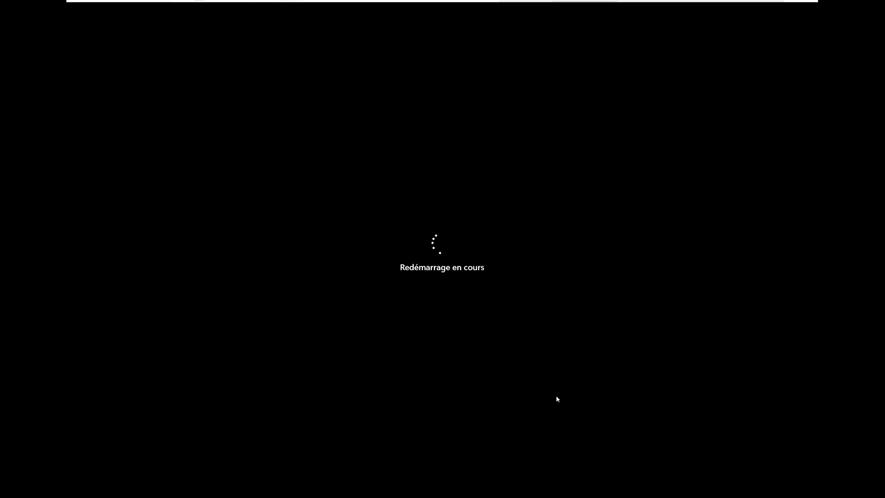
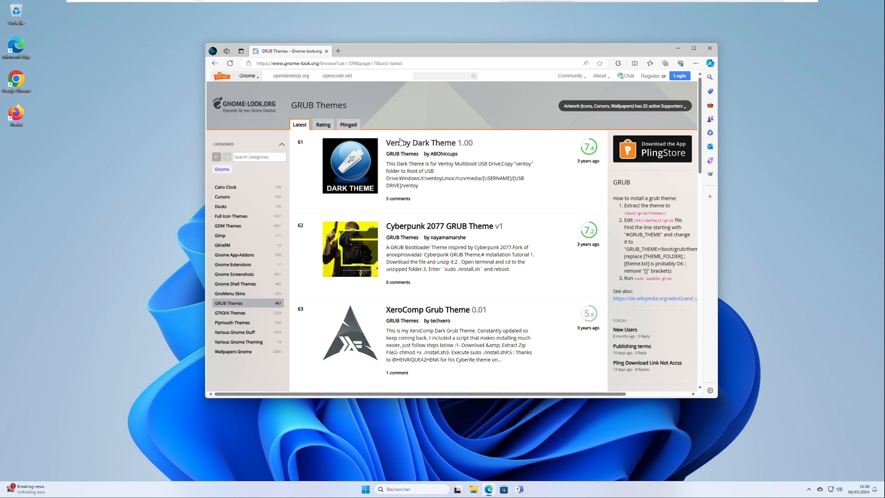
# Filter the GRUB Themes list on gnome-look.org by the ventoy tag.
pyautogui.scroll(-4, 258, 359)
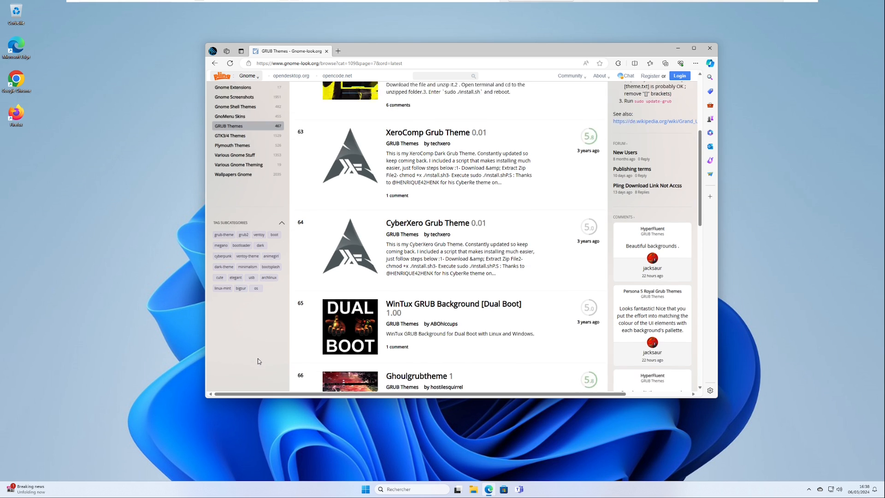
pyautogui.scroll(2, 266, 330)
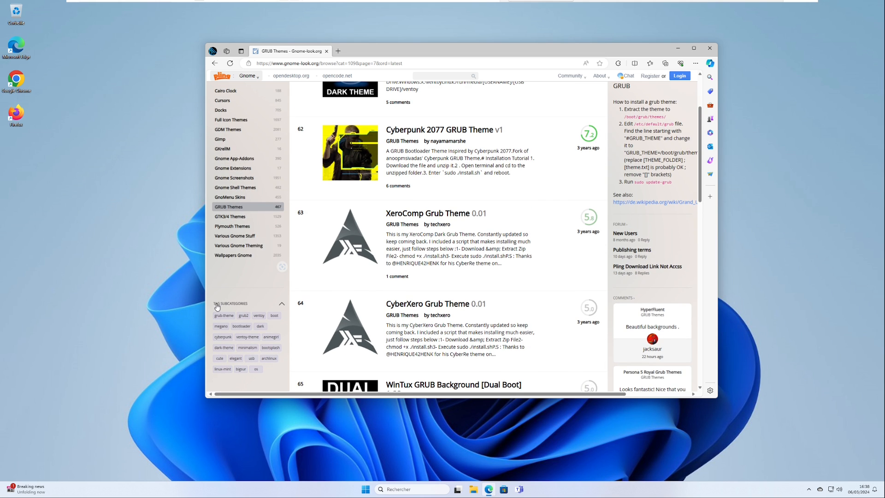
pyautogui.click(259, 315)
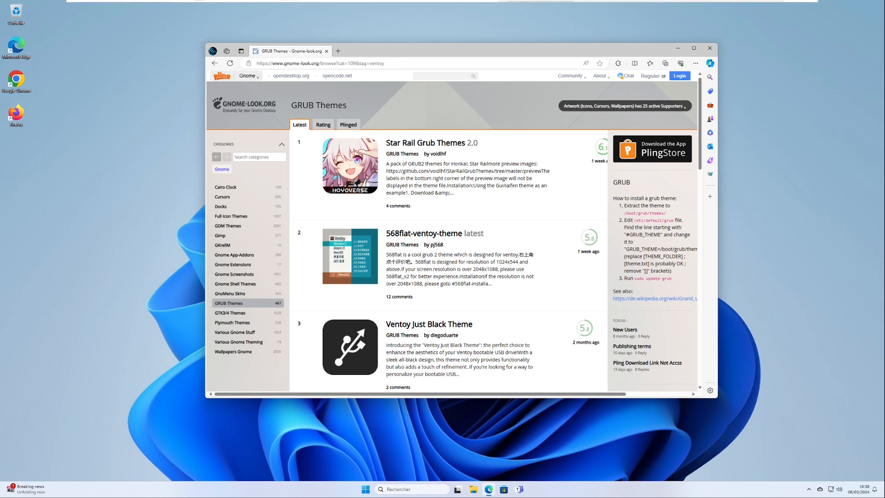
# Browse the filtered themes, open the Ventoy Just Black Theme page and dismiss the translation offer.
pyautogui.scroll(-5, 454, 235)
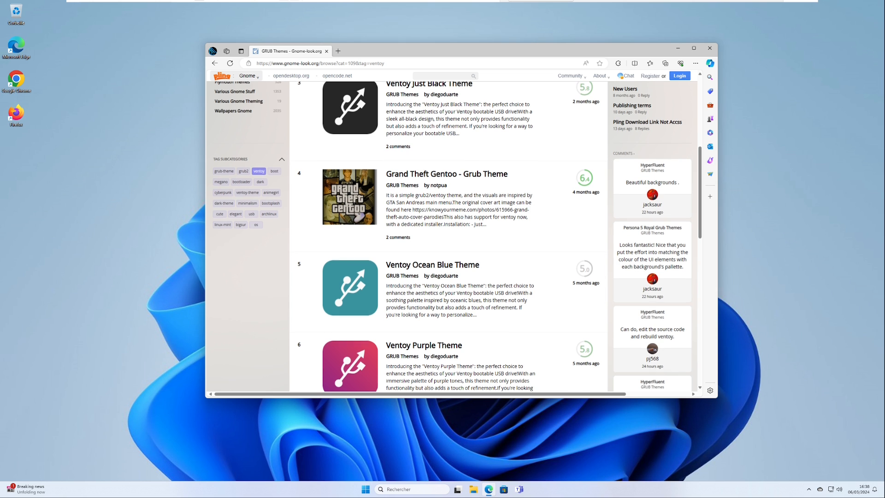
pyautogui.scroll(1, 502, 276)
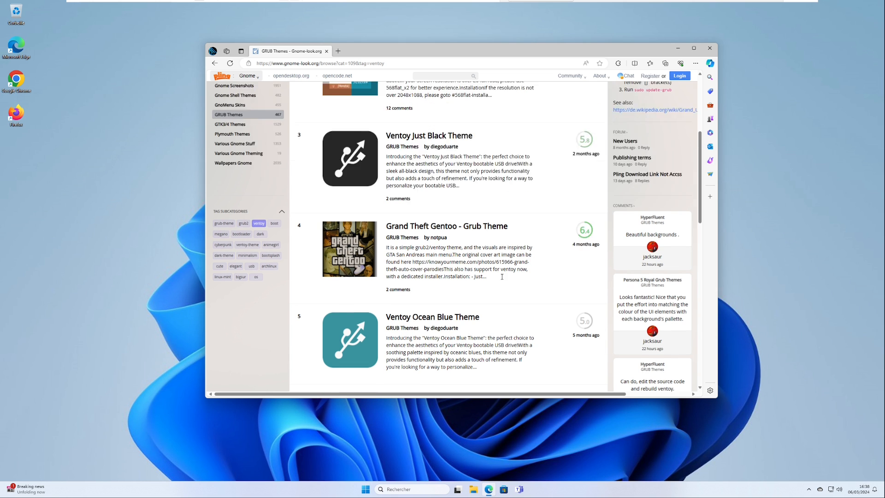
pyautogui.scroll(2, 502, 277)
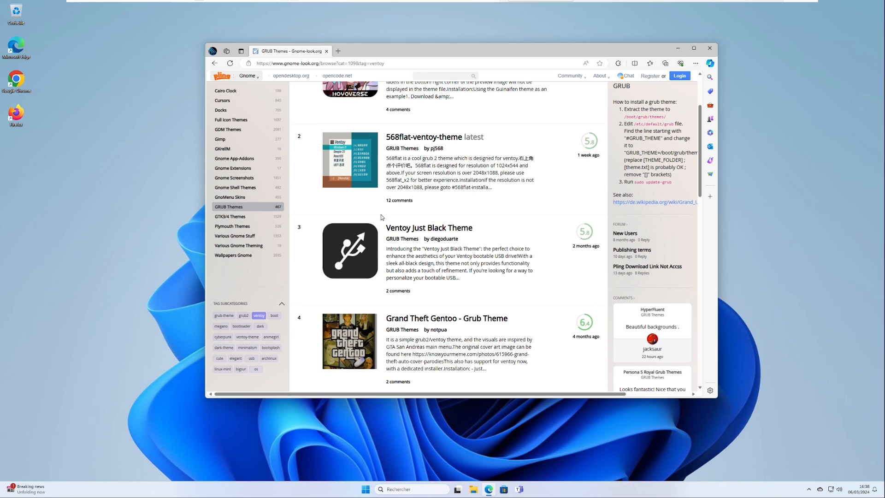
pyautogui.click(431, 230)
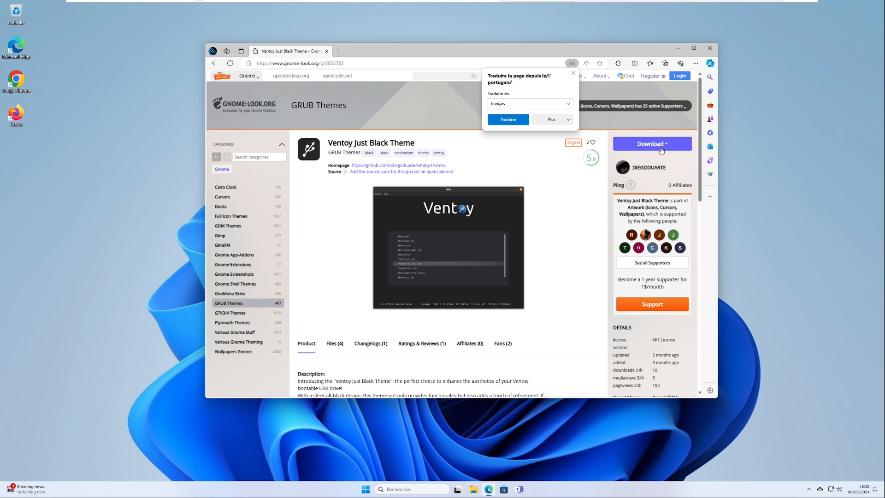
pyautogui.click(575, 73)
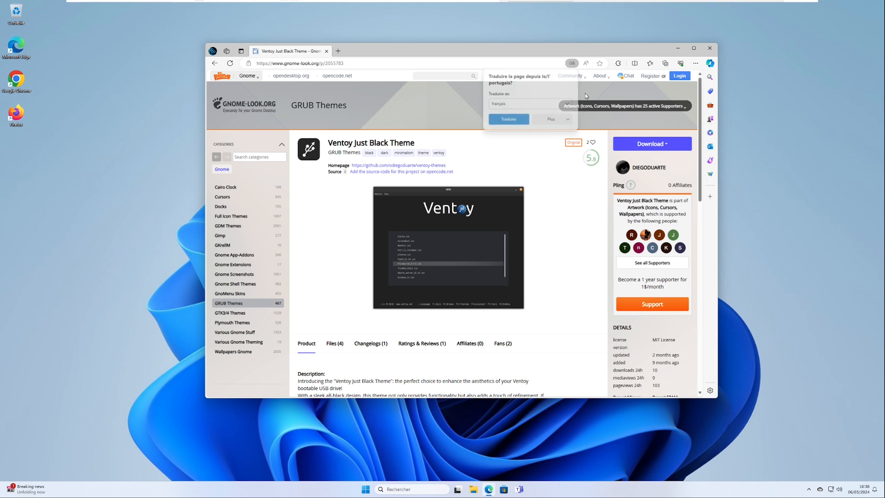
# Download ventoy-20240107040123.zip from the theme page and open the downloaded archive.
pyautogui.click(653, 146)
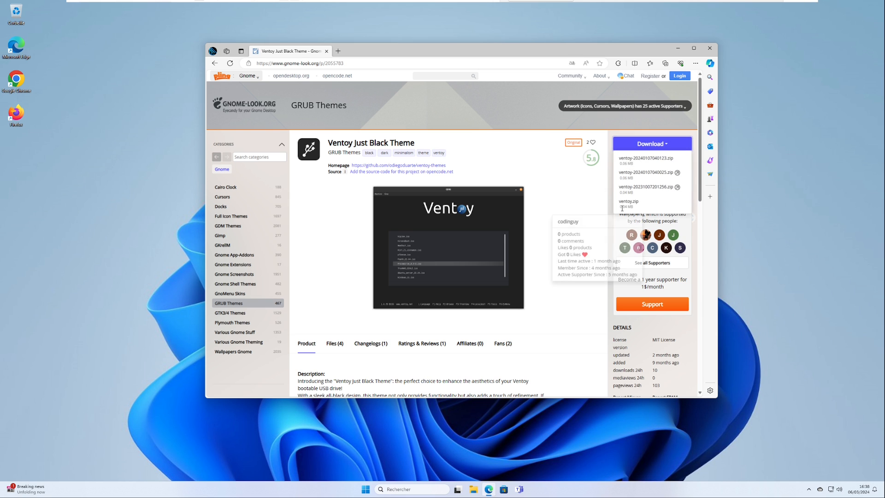
pyautogui.click(640, 159)
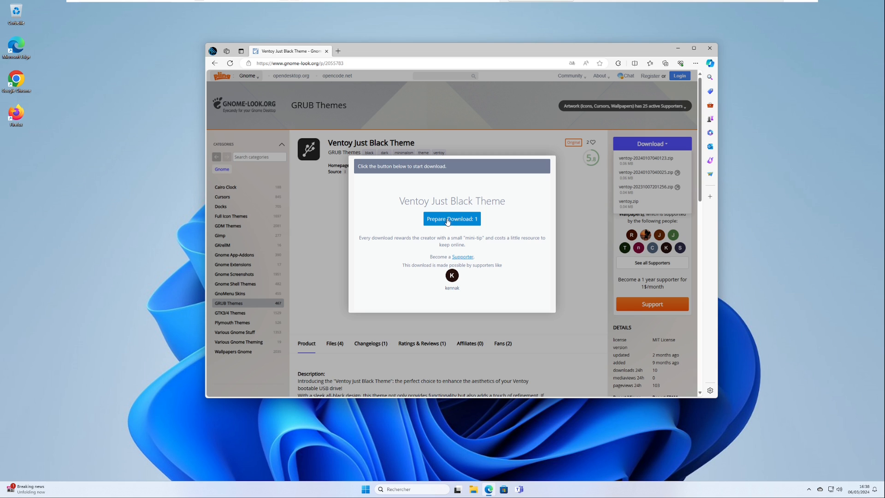
pyautogui.click(449, 219)
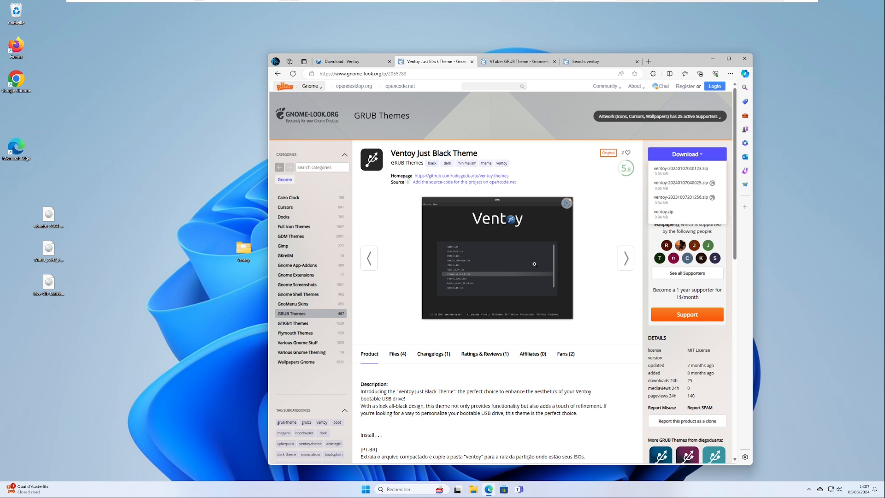
pyautogui.click(609, 102)
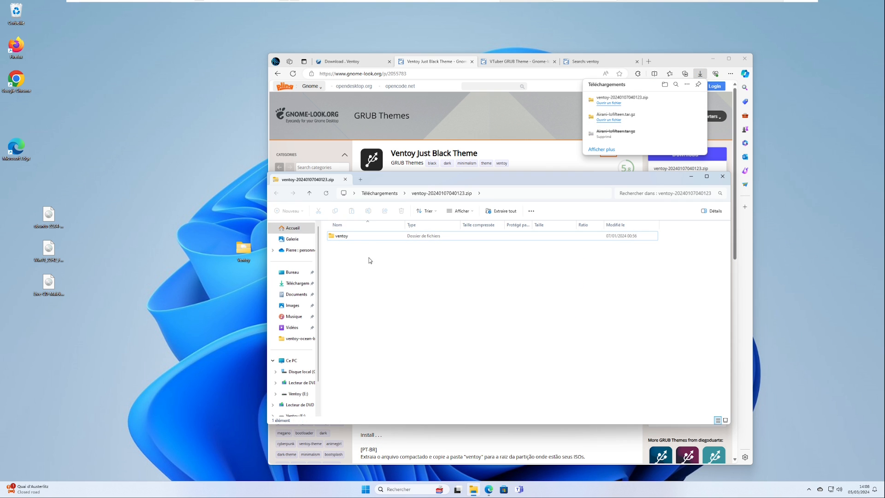
# Copy the ventoy folder from the archive to the root of the Ventoy (E:) drive.
pyautogui.click(346, 239)
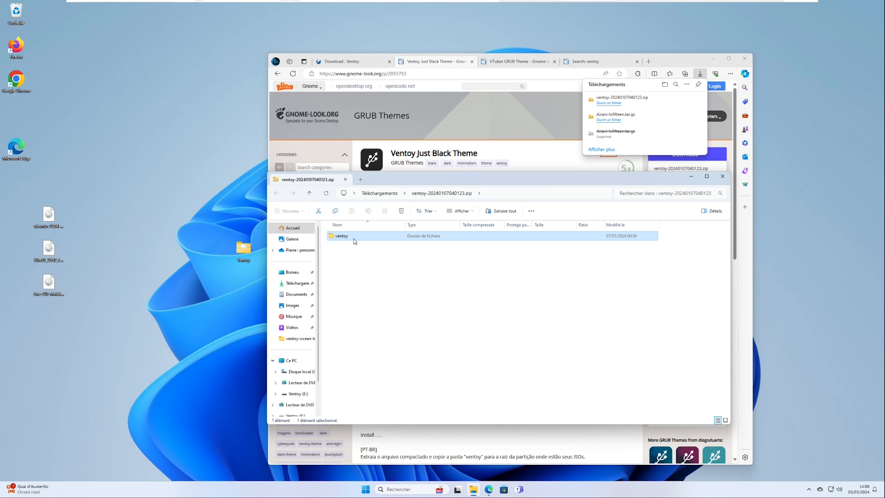
pyautogui.rightClick(351, 240)
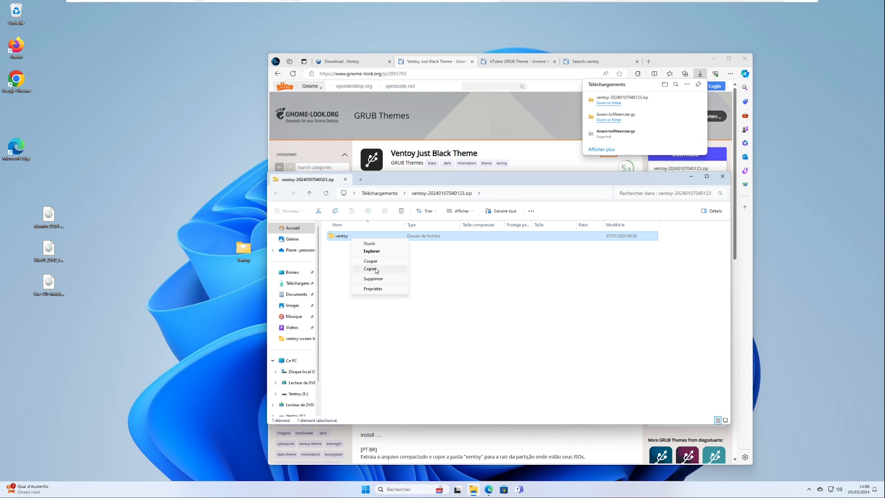
pyautogui.press('Escape')
pyautogui.click(298, 394)
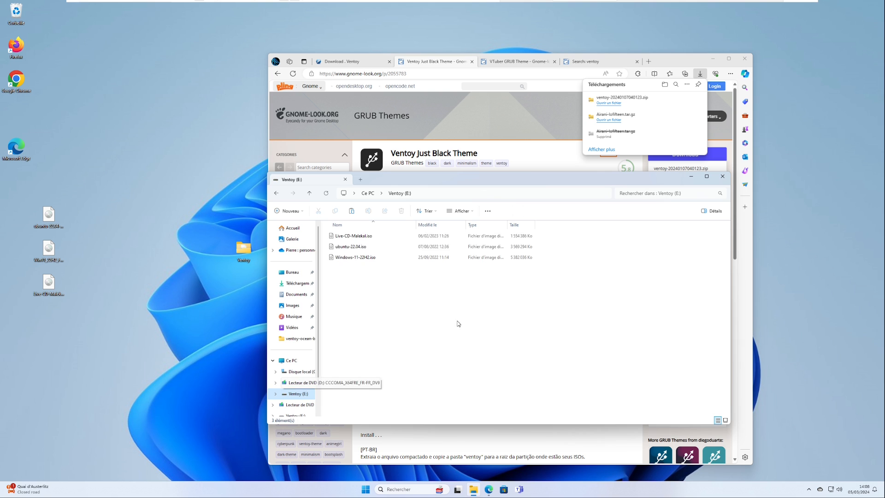
pyautogui.rightClick(420, 339)
pyautogui.click(405, 316)
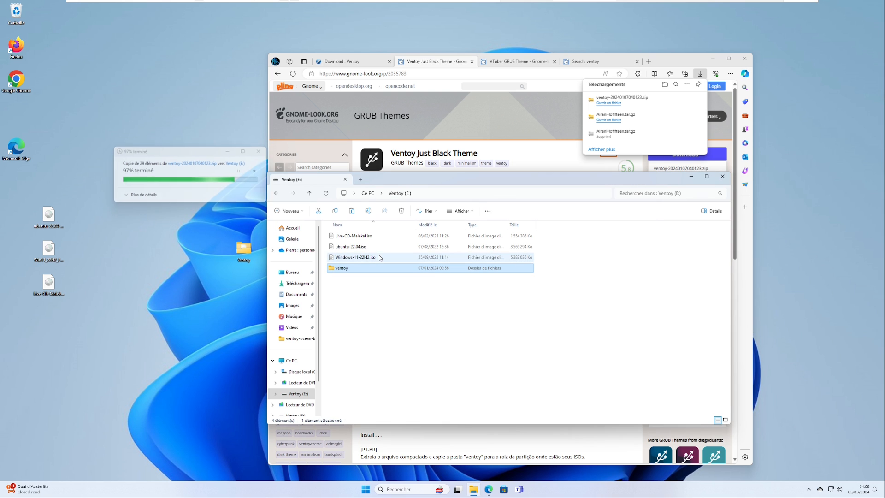
# Examine the copied theme in the ventoy-just-black folder, viewing 1024x768.png once with Photos and closing it.
pyautogui.doubleClick(352, 267)
pyautogui.click(353, 248)
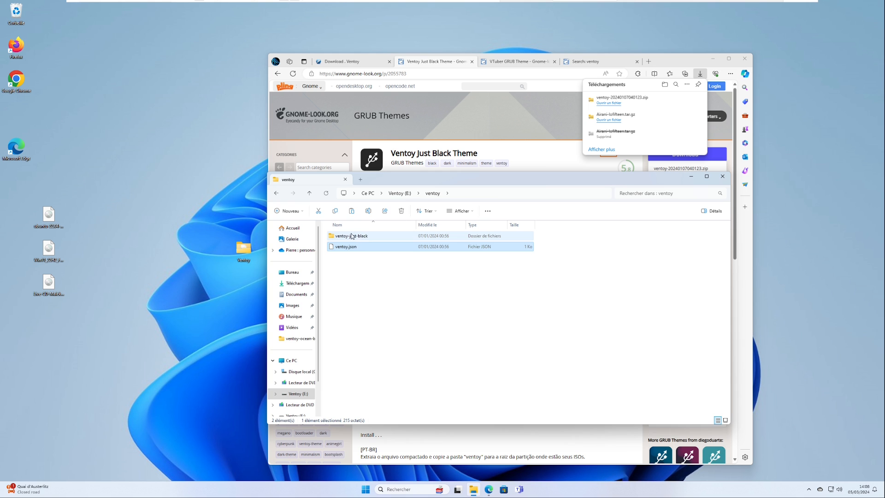
pyautogui.click(355, 237)
pyautogui.doubleClick(356, 237)
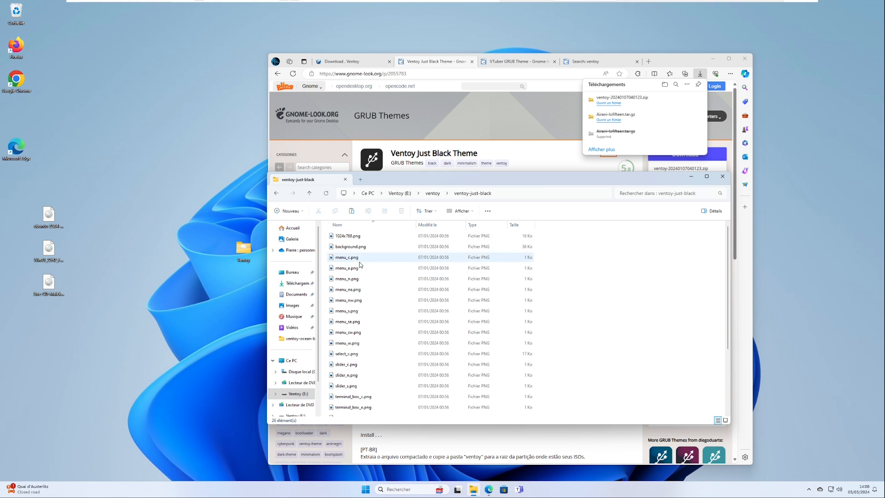
pyautogui.click(354, 236)
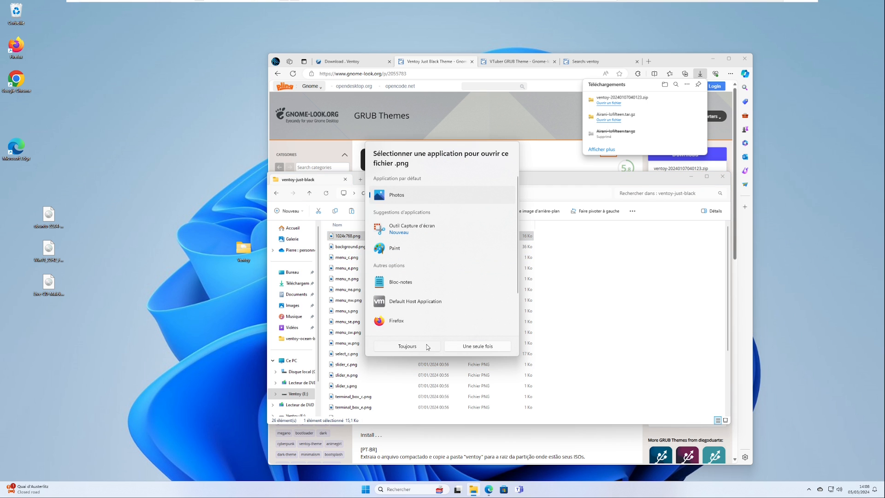
pyautogui.click(465, 349)
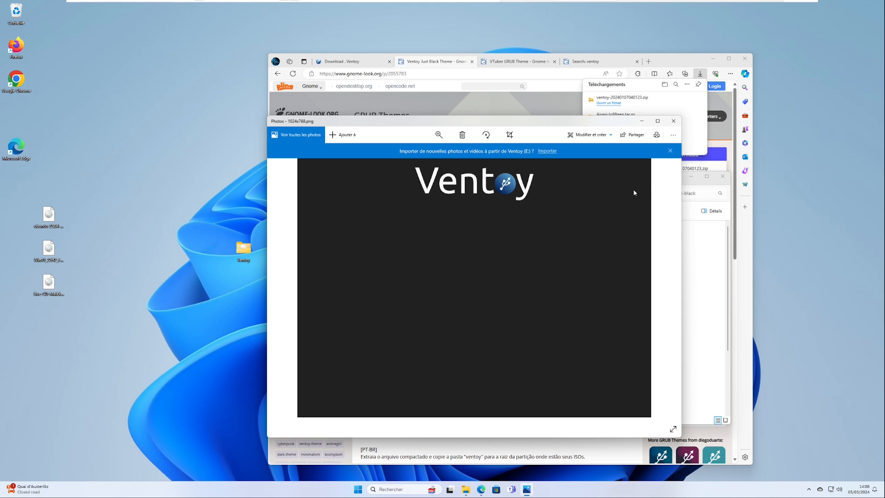
pyautogui.click(674, 121)
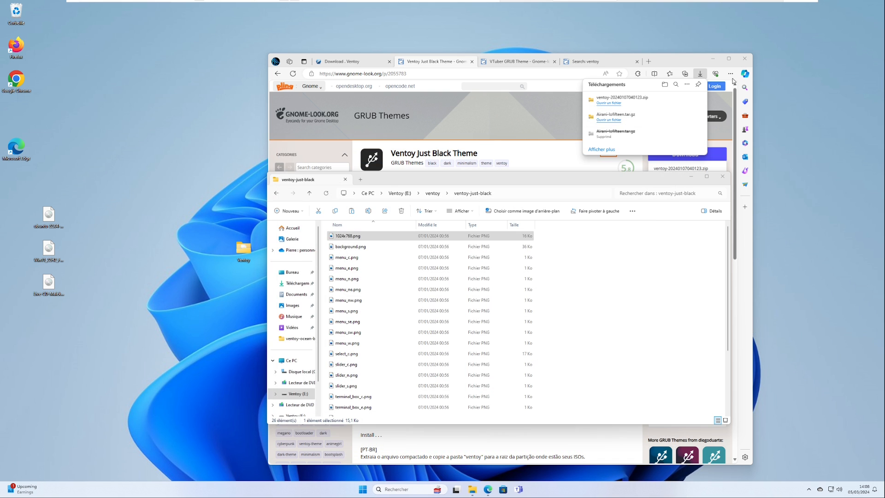
# Close the browser and restart the computer to boot from the Ventoy drive.
pyautogui.click(744, 59)
pyautogui.rightClick(366, 489)
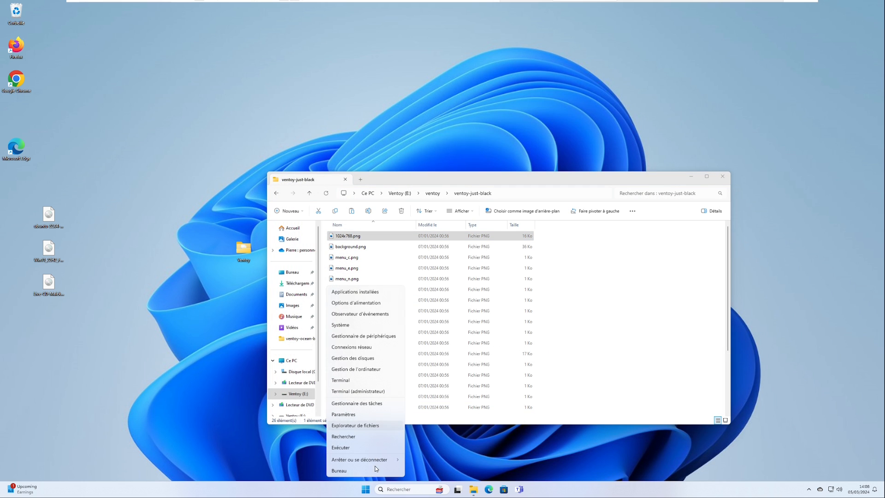
pyautogui.moveTo(378, 459)
pyautogui.click(423, 460)
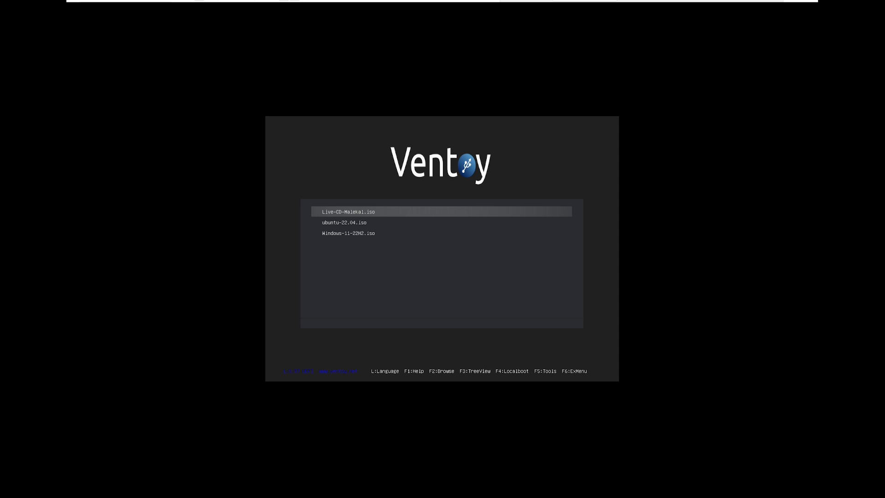
# Move through the ISO entries in the themed Ventoy boot menu.
pyautogui.press('Down')
pyautogui.press('Down')
pyautogui.press('Down')
pyautogui.press('Down')
pyautogui.press('Down')
pyautogui.press('Up')
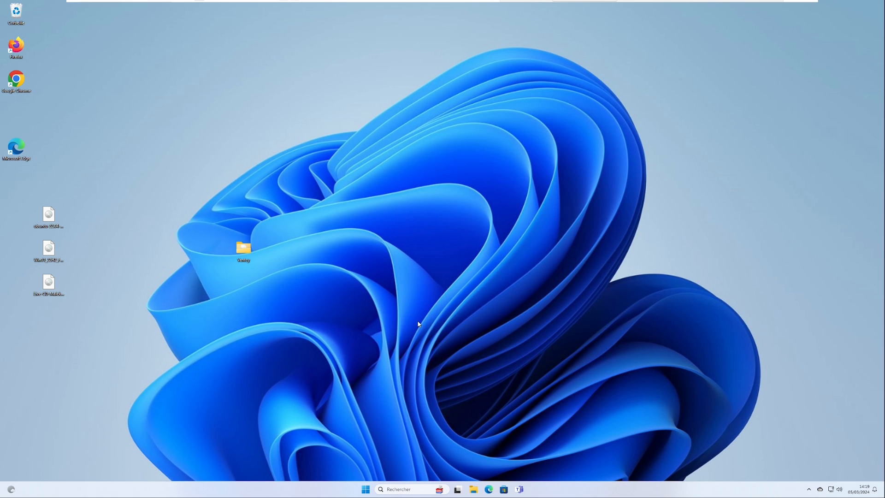
# Delete the old Ventoy folder from the desktop and open the Ventoy download page in Edge.
pyautogui.moveTo(202, 193); pyautogui.dragTo(378, 339)
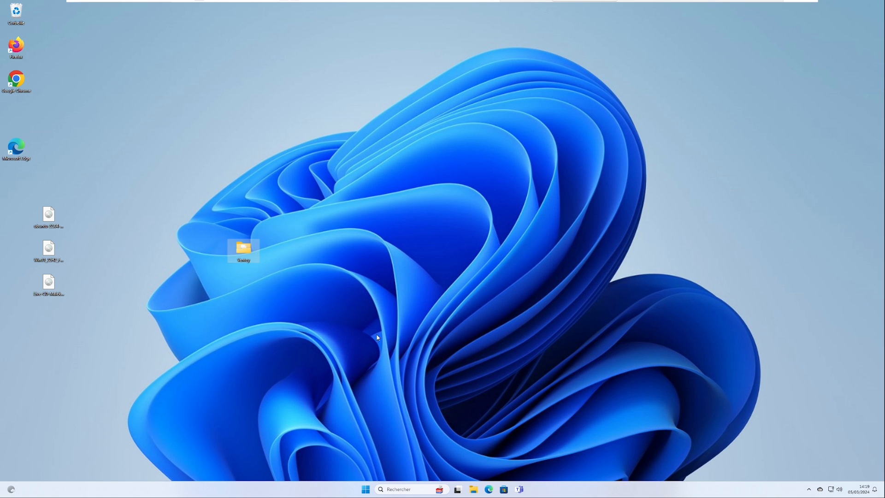
pyautogui.press('Delete')
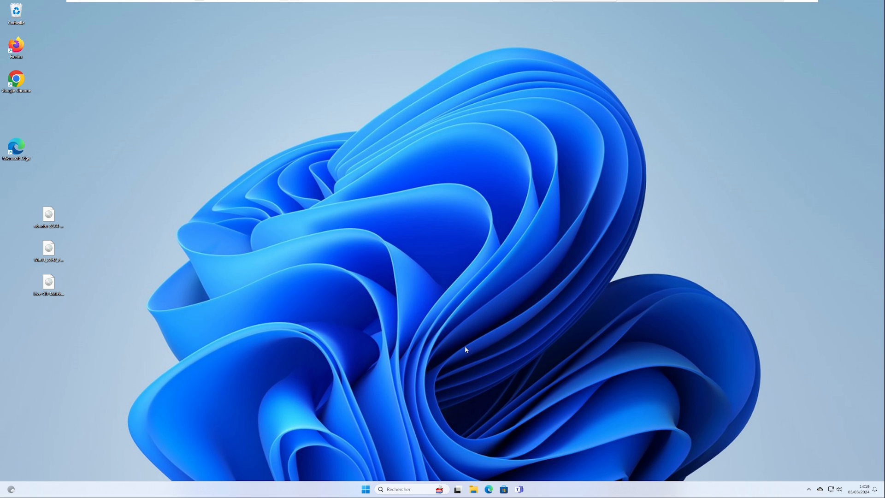
pyautogui.click(488, 489)
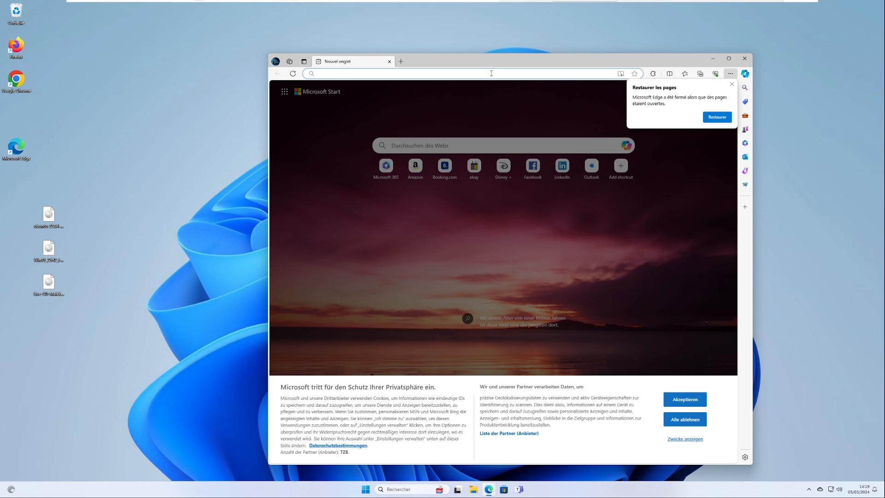
pyautogui.write('ventoy')
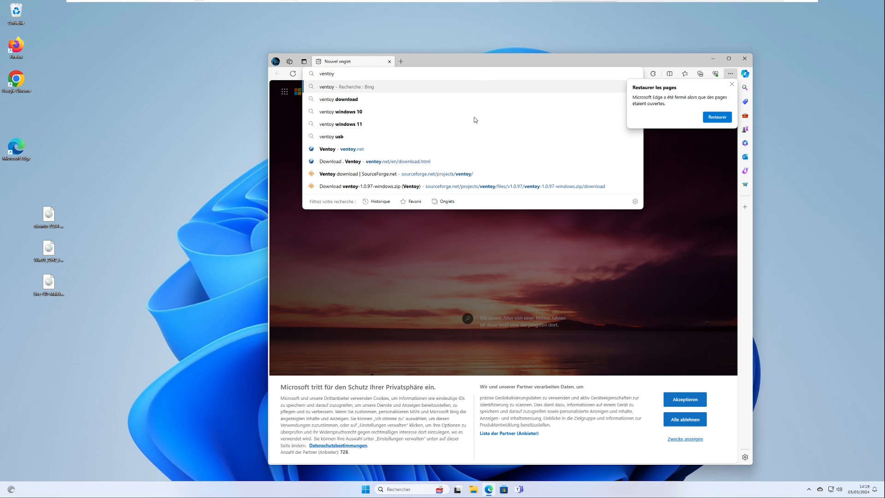
pyautogui.click(447, 161)
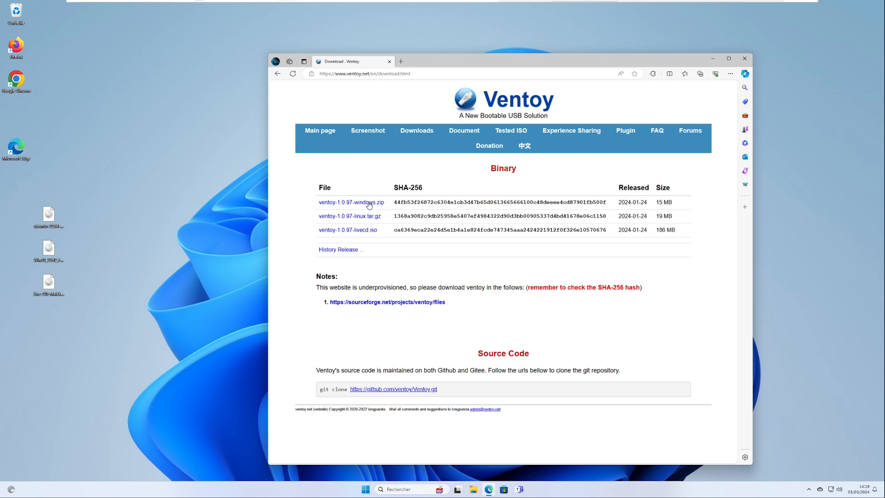
# Download ventoy-1.0.97-windows.zip from SourceForge and open the downloaded archive.
pyautogui.click(368, 206)
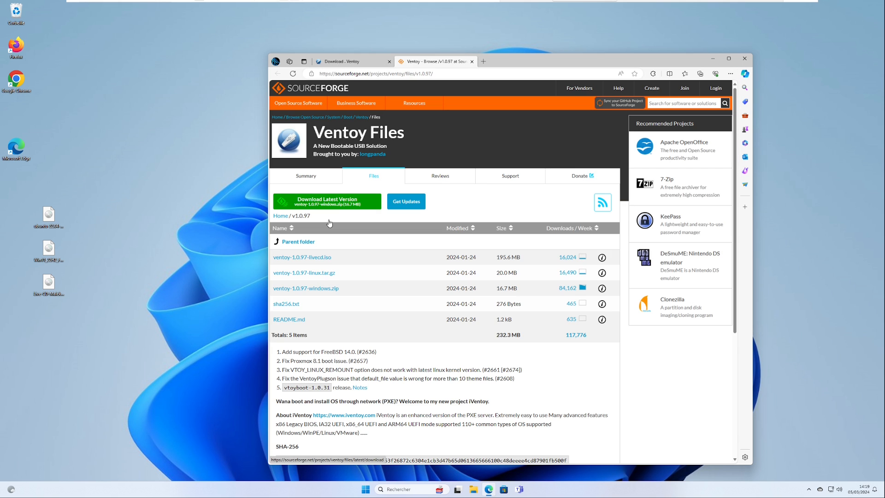
pyautogui.click(331, 291)
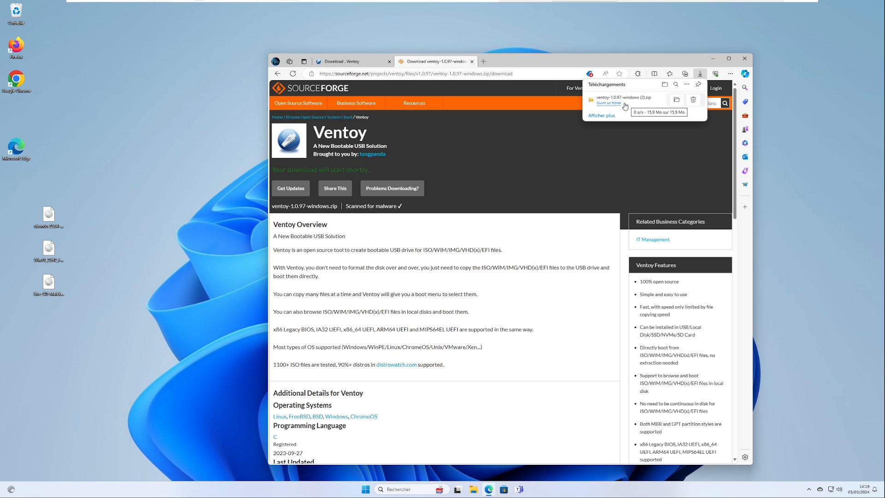
pyautogui.click(625, 106)
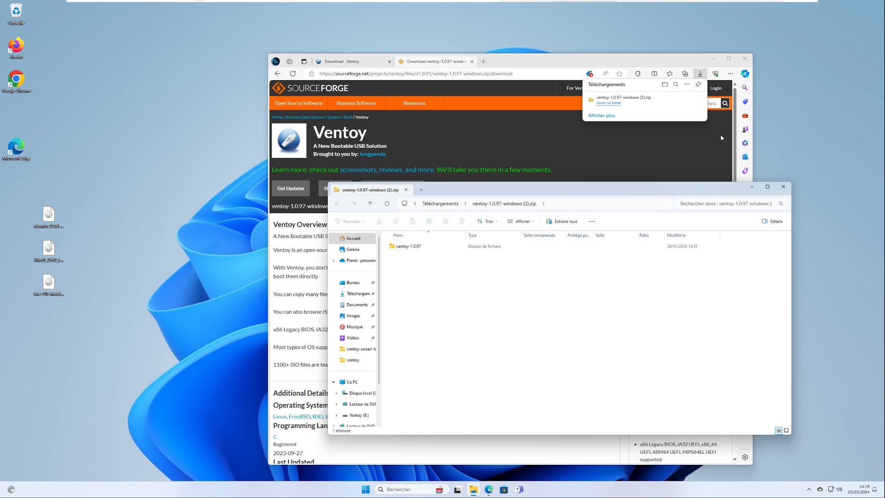
# Minimize the browser, extract the ventoy-1.0.97 folder to the desktop and close the archive window.
pyautogui.click(713, 59)
pyautogui.moveTo(403, 247); pyautogui.dragTo(276, 256)
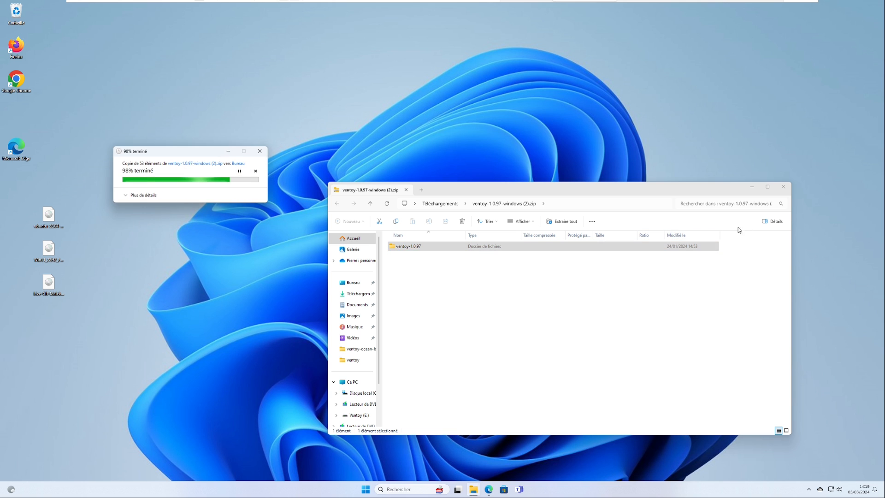
pyautogui.click(785, 191)
# Move the ventoy-1.0.97 folder to the middle of the desktop, open it and launch Ventoy2Disk.exe.
pyautogui.moveTo(17, 113); pyautogui.dragTo(438, 253)
pyautogui.doubleClick(439, 254)
pyautogui.doubleClick(535, 299)
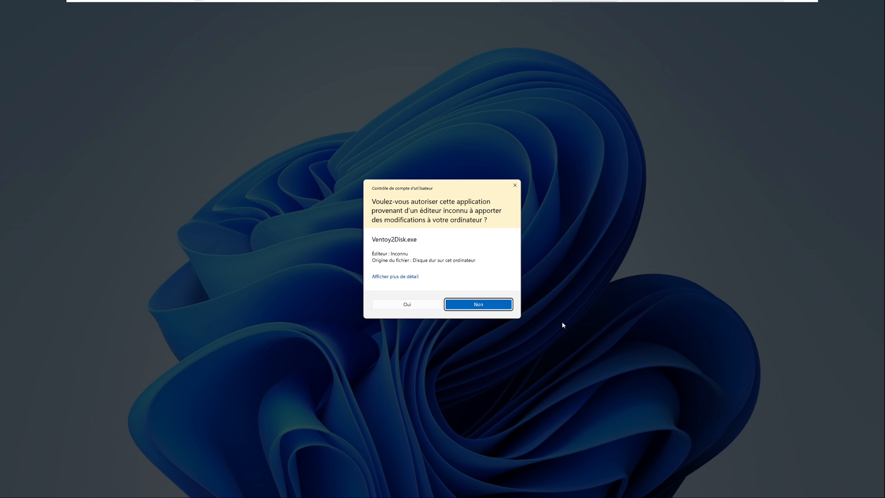
pyautogui.click(419, 307)
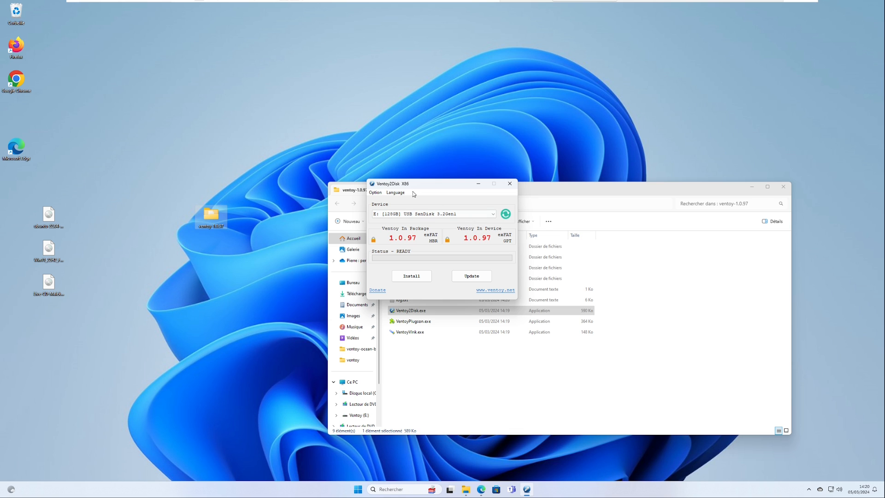
# Switch the Ventoy2Disk interface language to French.
pyautogui.click(395, 193)
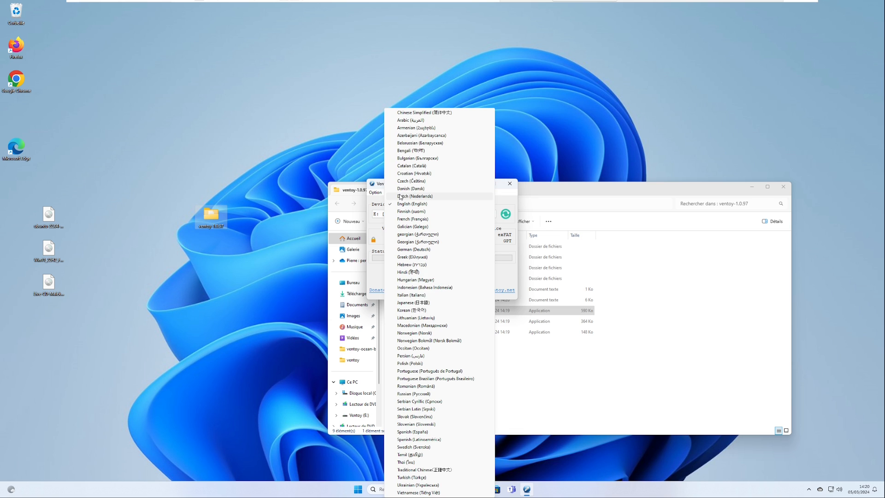
pyautogui.click(417, 219)
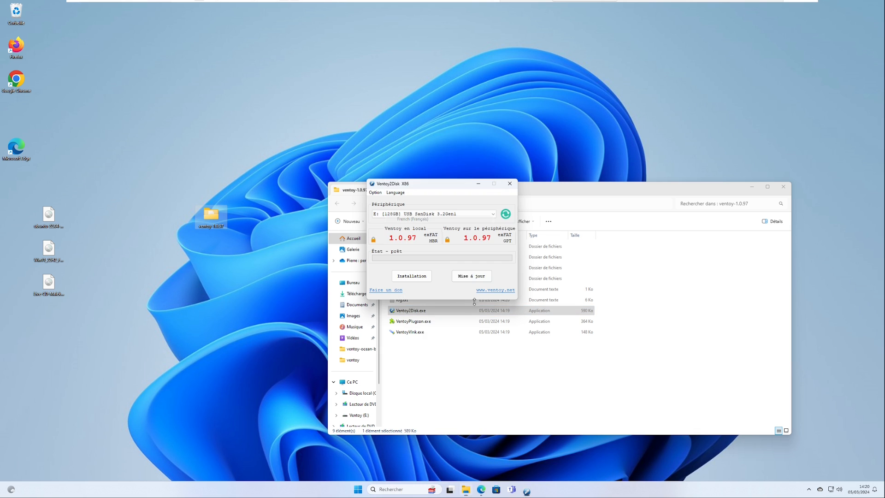
# Update Ventoy on the 128GB SanDisk USB drive E:, accepting the confirmations, and open the Ventoy (E:) drive to check its files.
pyautogui.click(472, 277)
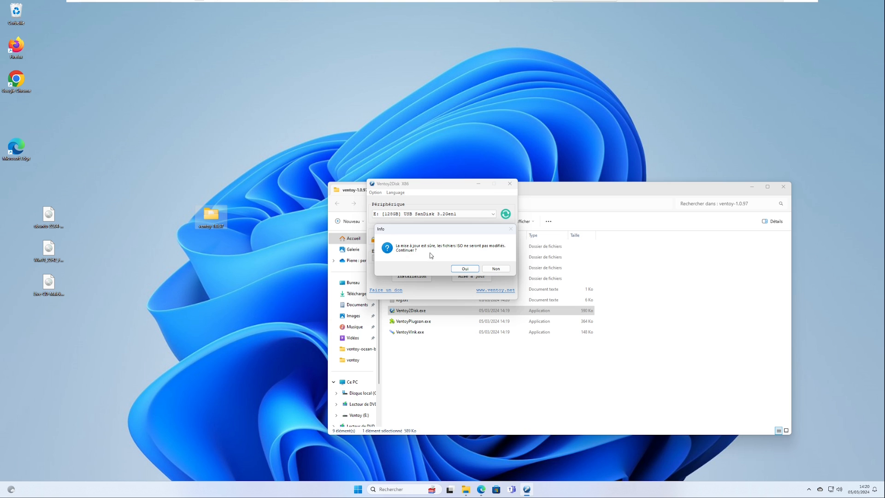
pyautogui.click(465, 268)
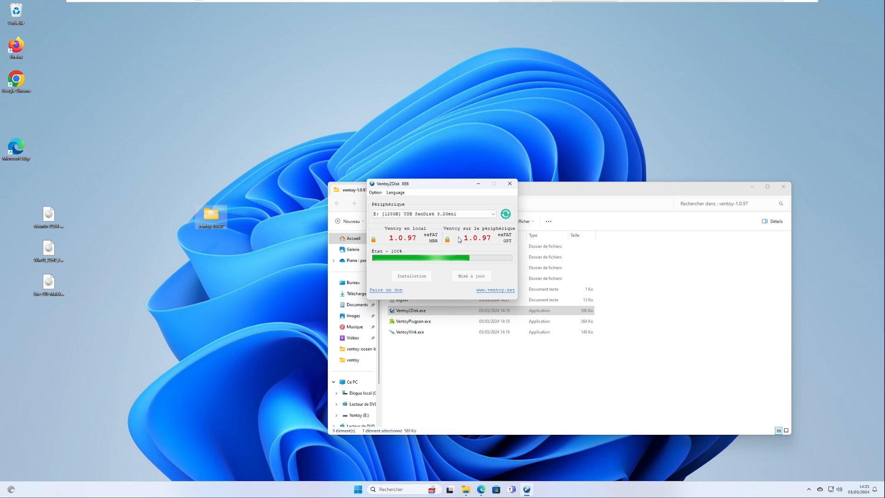
pyautogui.click(490, 268)
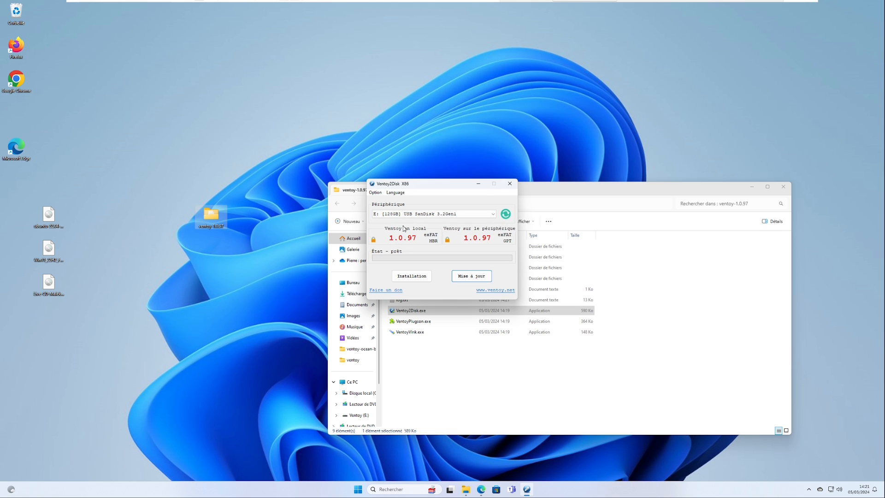
pyautogui.click(374, 414)
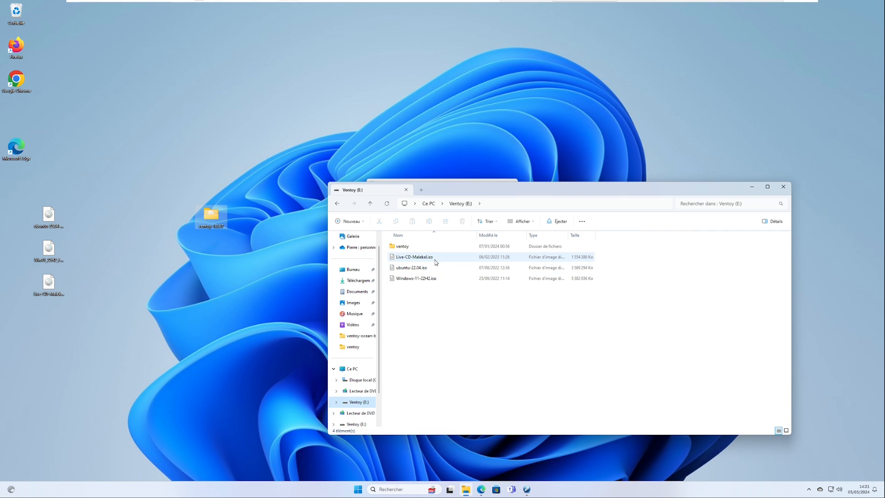